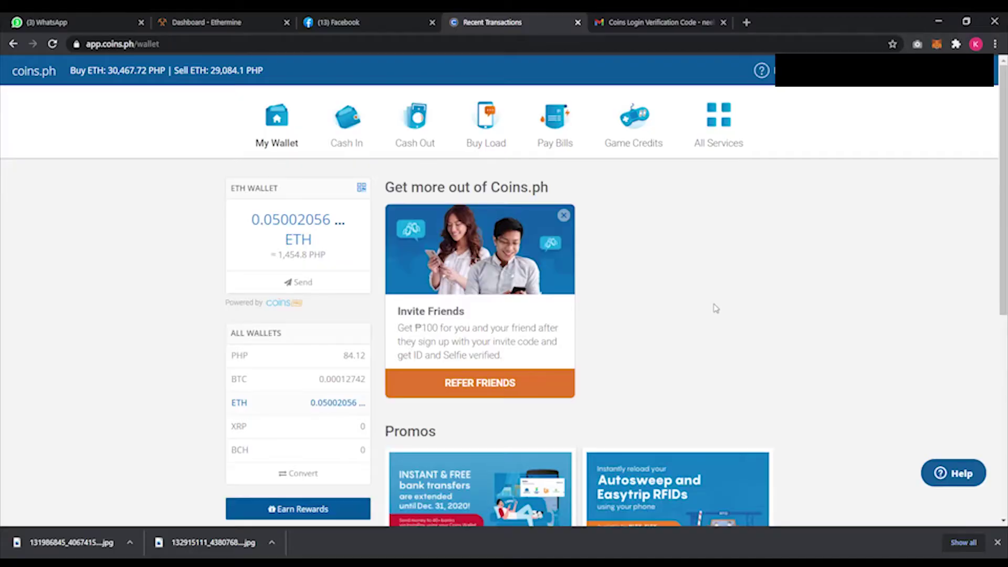
- Reload Coins.ph and reopen the ETH wallet, now valued at about 1,455.84 PHP
{"action": "left_click", "coordinate": [52, 43]}
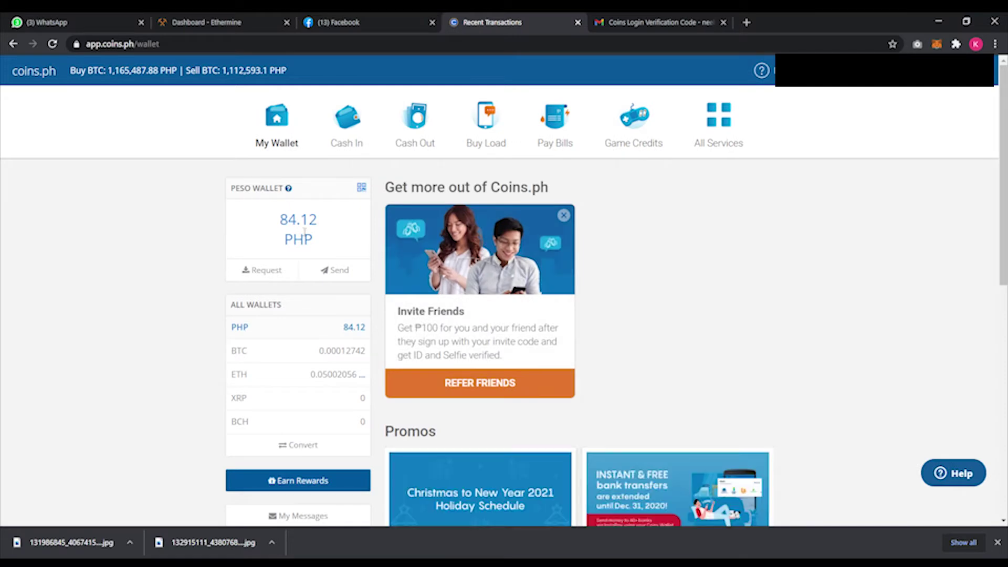
{"action": "left_click", "coordinate": [322, 373]}
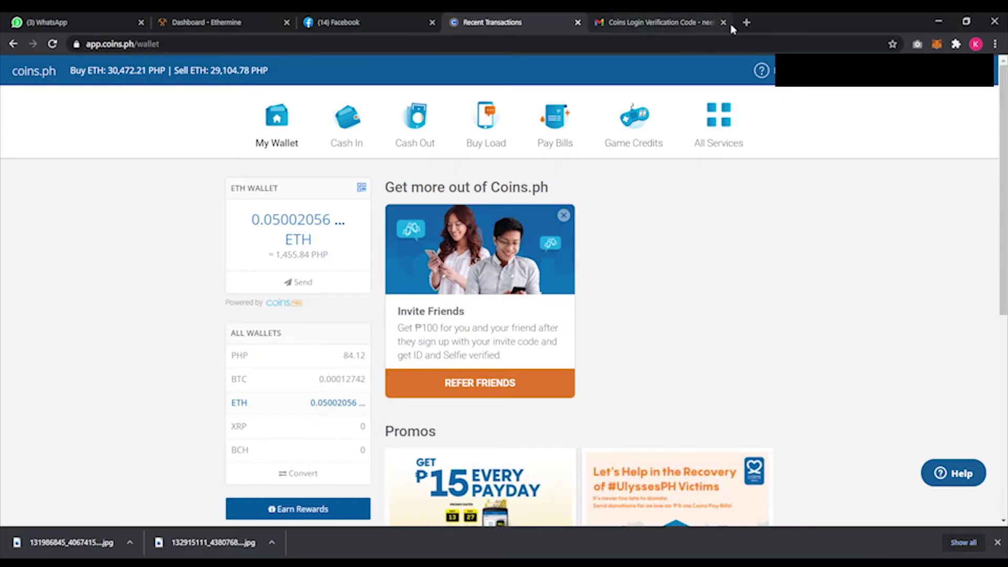
- In a new tab, search for coinmarketcap and open CoinMarketCap's price list
{"action": "left_click", "coordinate": [746, 23]}
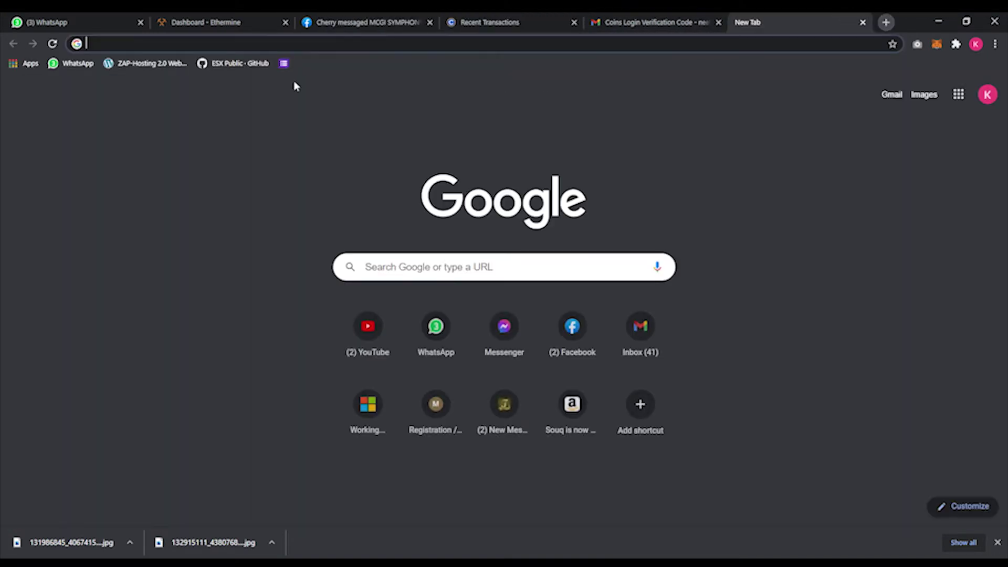
{"action": "type", "text": "coin"}
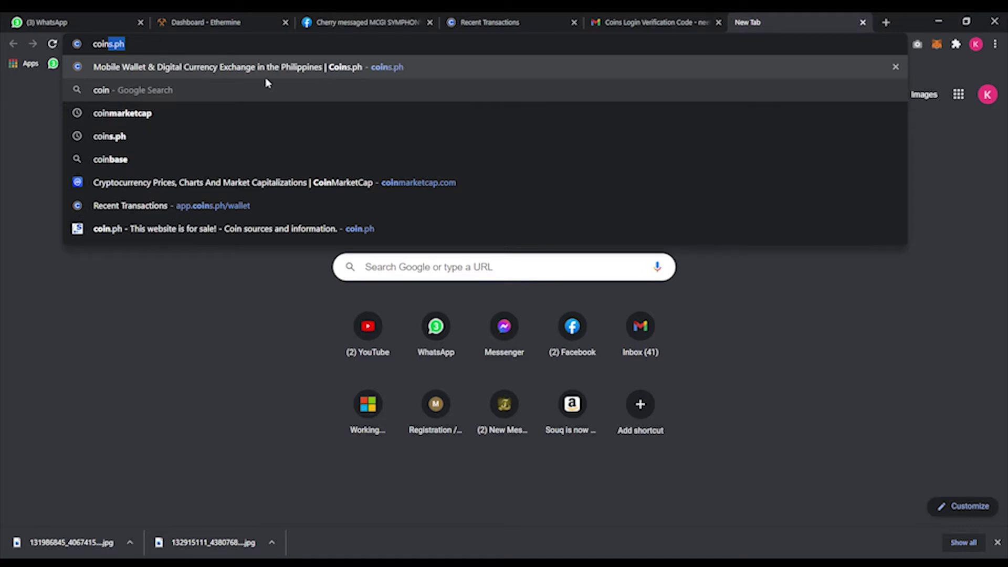
{"action": "left_click", "coordinate": [162, 108]}
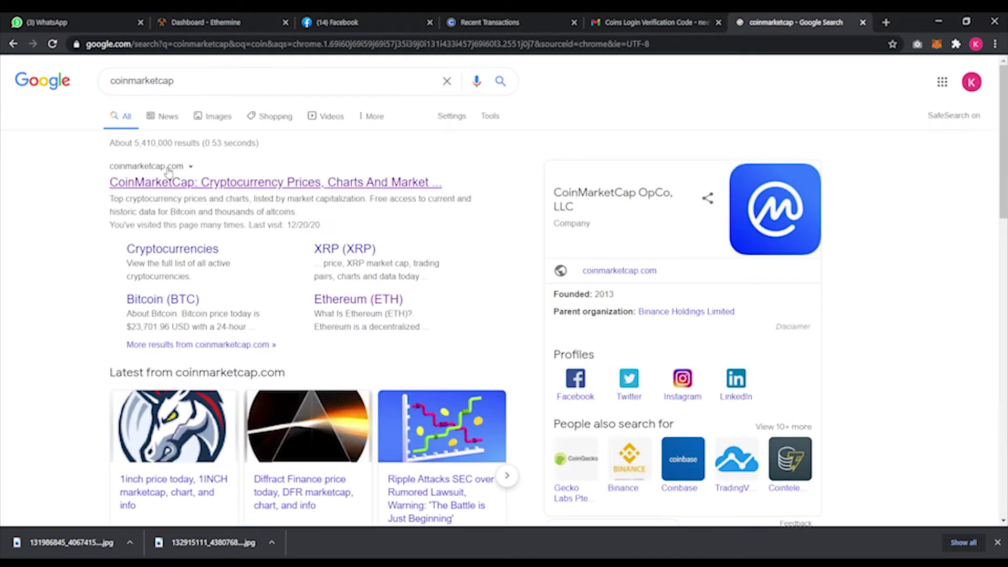
{"action": "left_click", "coordinate": [170, 181]}
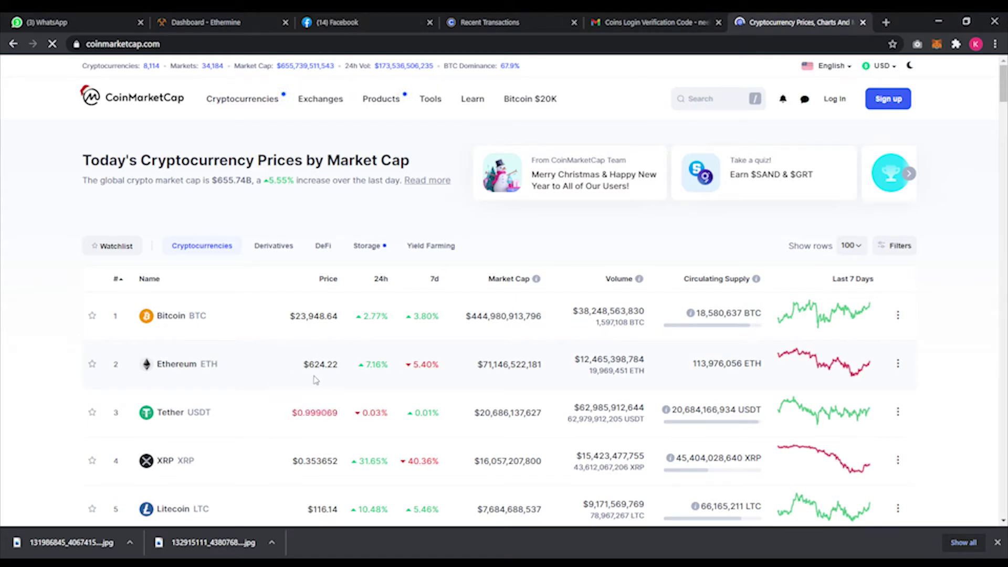
- Dismiss the downloads bar, note Ethereum at about $624.22, and return to the Coins.ph wallet
{"action": "left_click", "coordinate": [998, 541]}
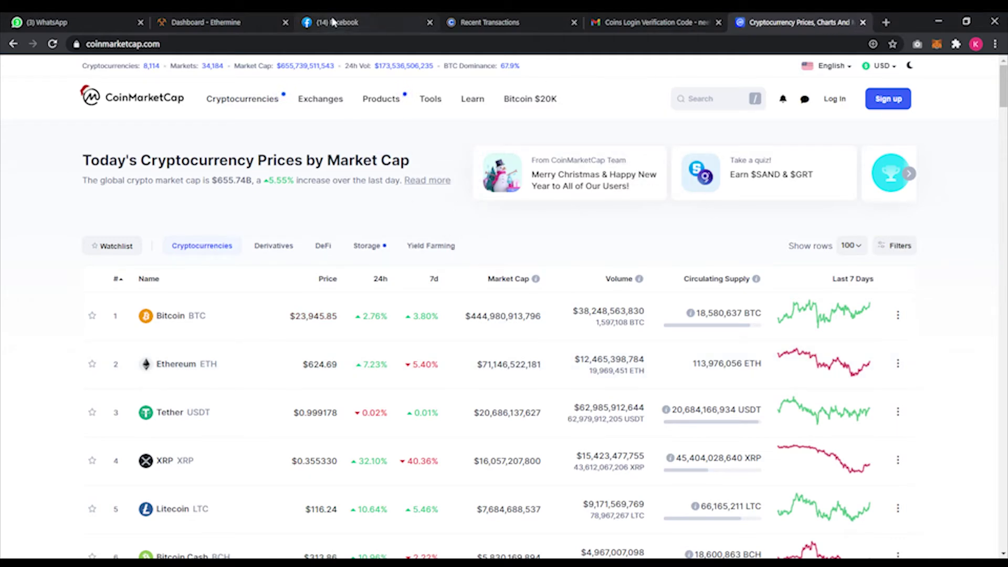
{"action": "left_click", "coordinate": [488, 22]}
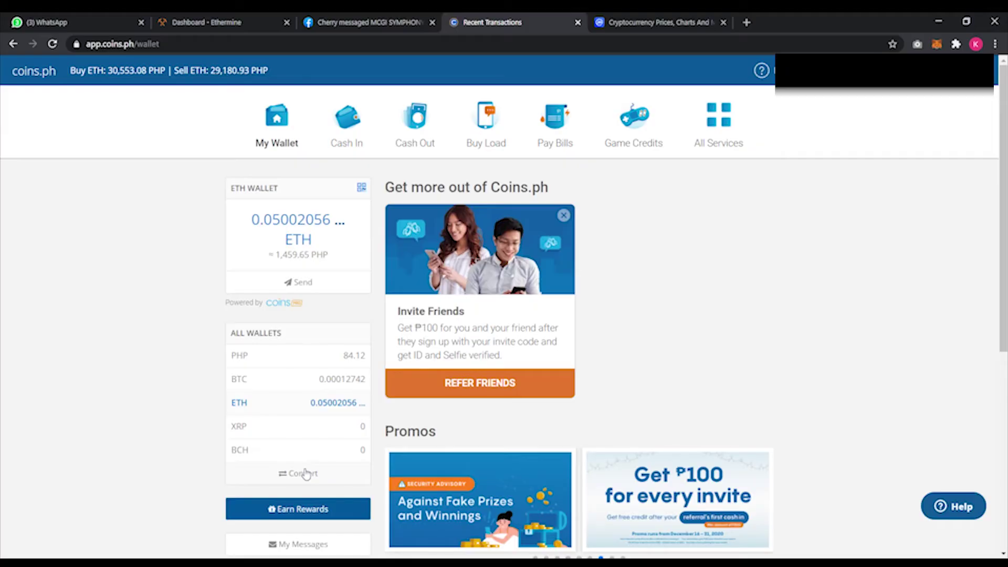
- Convert 0.05 ETH to 1,459.26 PHP at about 29,185.21 PHP per ETH
{"action": "left_click", "coordinate": [149, 358]}
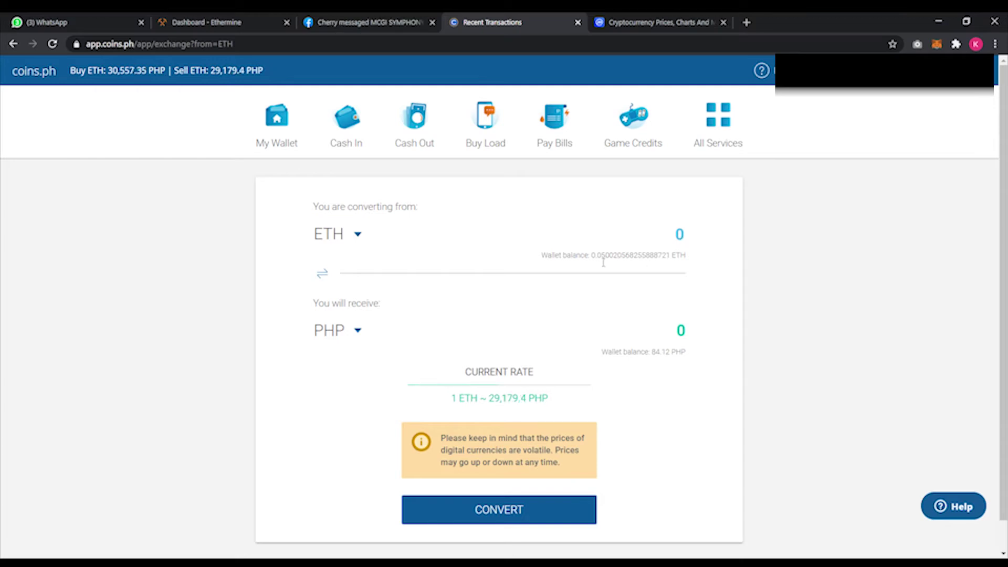
{"action": "left_click_drag", "start_coordinate": [595, 261], "coordinate": [635, 261]}
{"action": "left_click", "coordinate": [664, 237]}
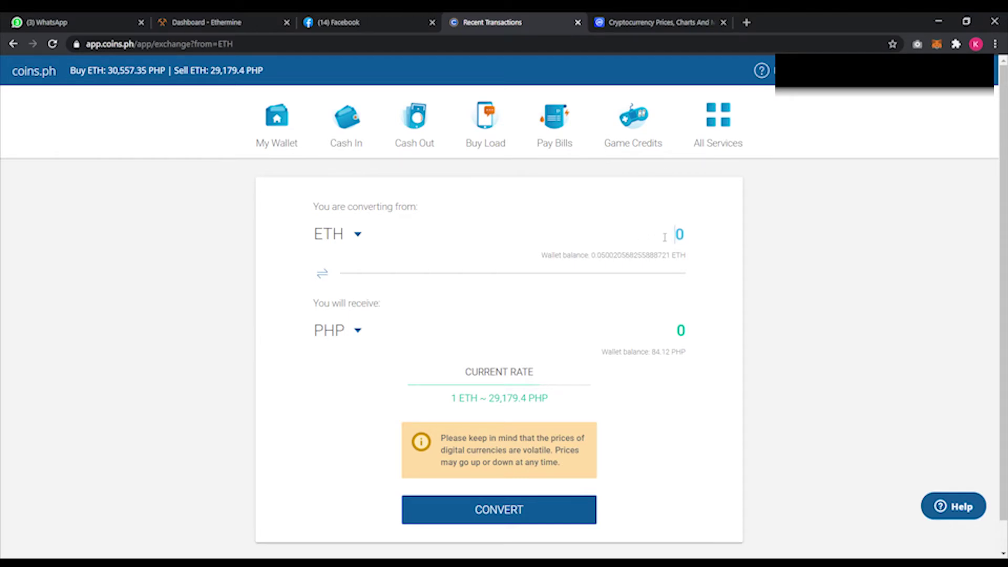
{"action": "type", "text": "050"}
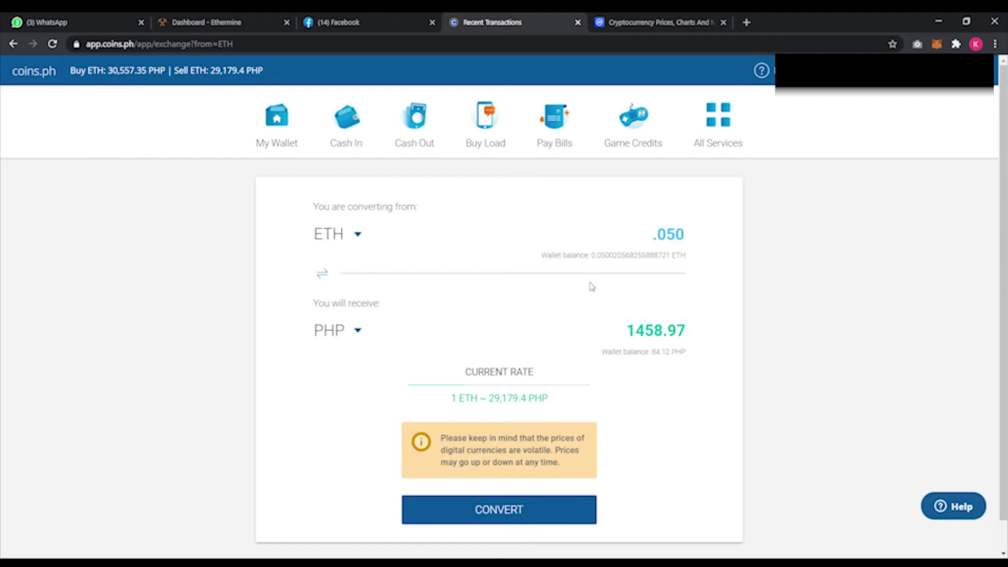
{"action": "key", "text": "Delete"}
{"action": "left_click", "coordinate": [612, 236]}
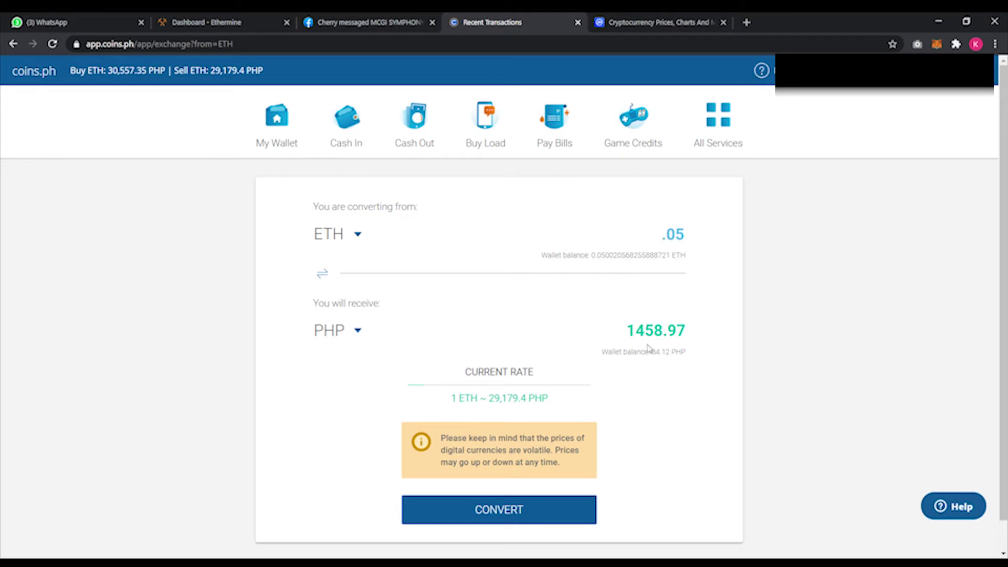
{"action": "left_click", "coordinate": [488, 513]}
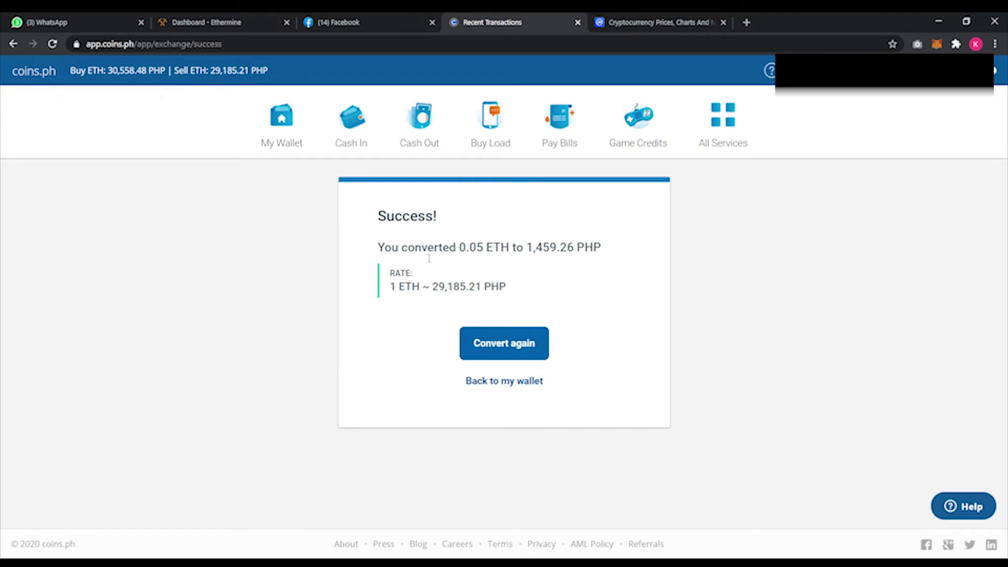
- Return to the wallet, now holding 1,543.38 PHP, and go to the Cash Out page
{"action": "left_click", "coordinate": [518, 388]}
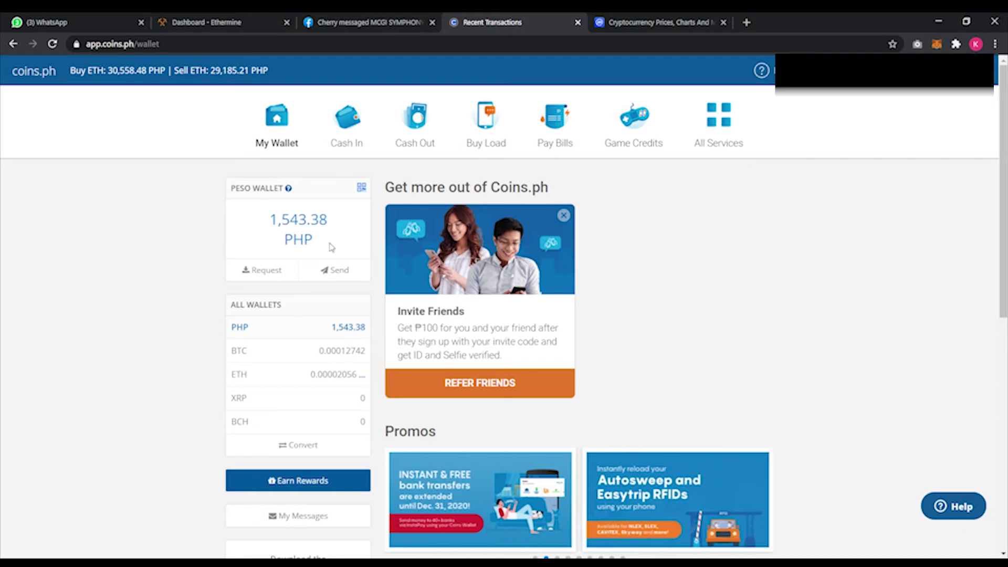
{"action": "left_click", "coordinate": [429, 128]}
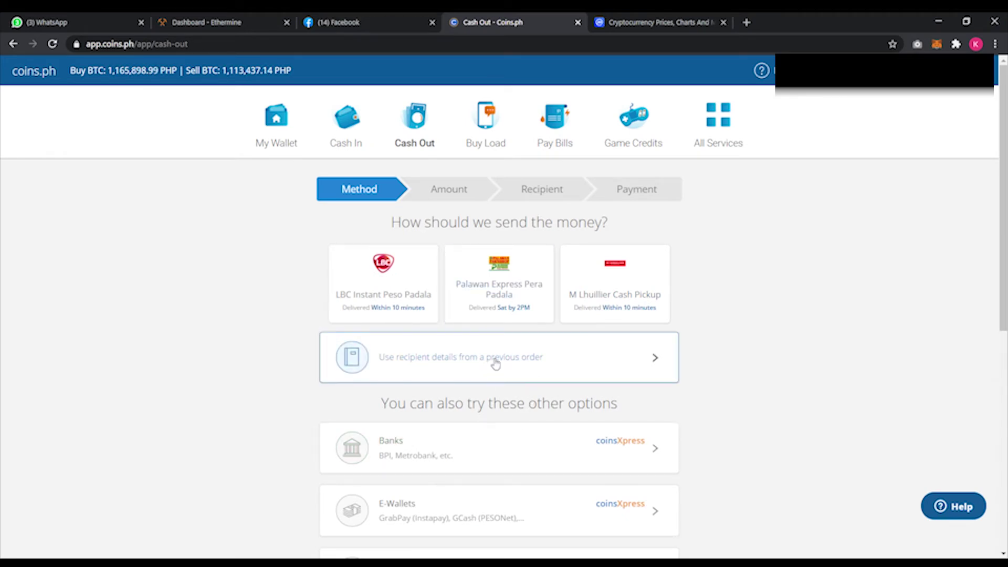
- Choose to reuse recipient details from a previous order and pick a saved payment profile
{"action": "left_click", "coordinate": [527, 371]}
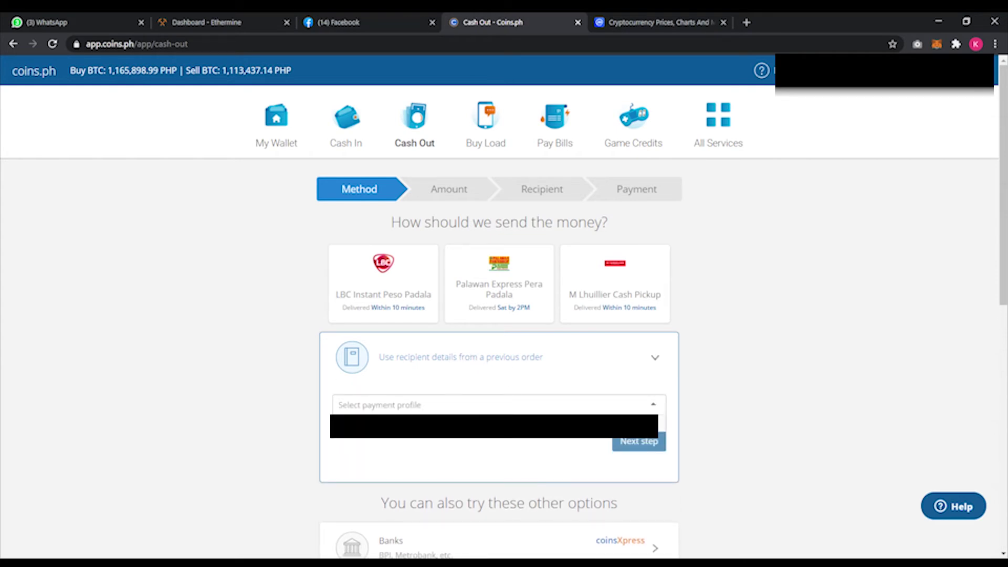
{"action": "left_click", "coordinate": [499, 426]}
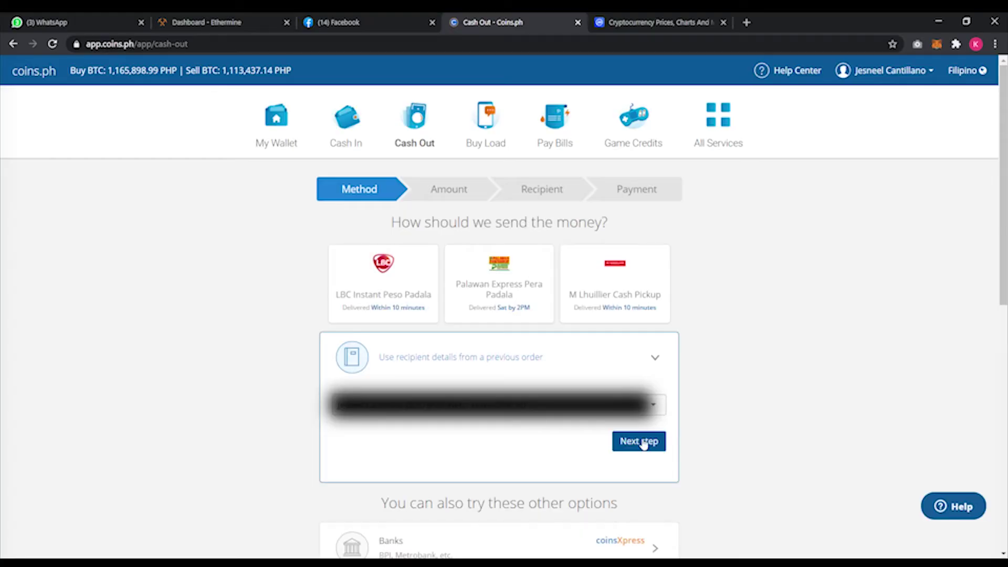
{"action": "scroll", "coordinate": [416, 398], "scroll_direction": "down", "scroll_amount": 2}
{"action": "scroll", "coordinate": [473, 368], "scroll_direction": "down", "scroll_amount": 5}
{"action": "scroll", "coordinate": [472, 291], "scroll_direction": "down", "scroll_amount": 4}
{"action": "scroll", "coordinate": [487, 299], "scroll_direction": "up", "scroll_amount": 1}
- Look through the bank transfer bank list and the remittance center options without choosing
{"action": "left_click", "coordinate": [529, 108]}
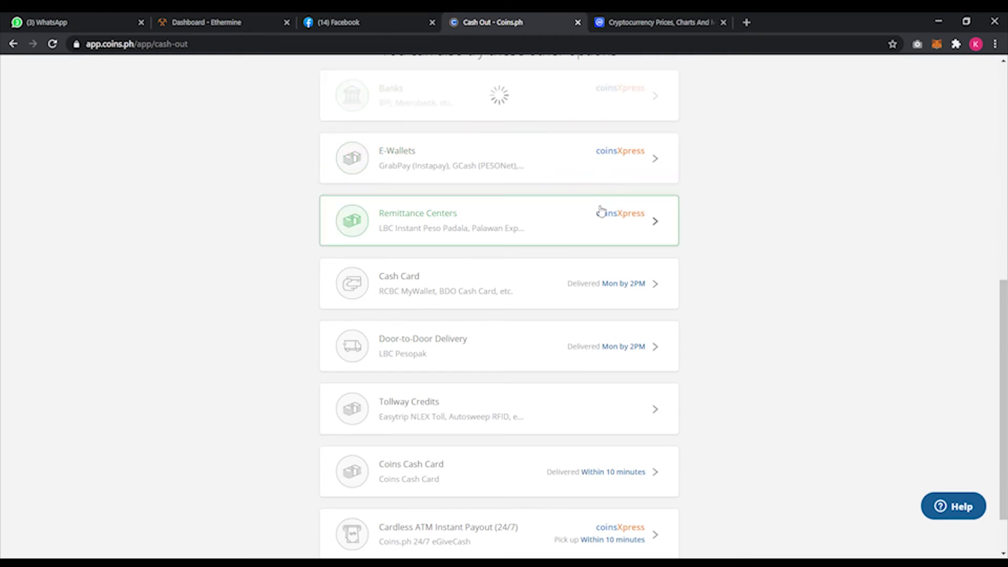
{"action": "left_click", "coordinate": [545, 167]}
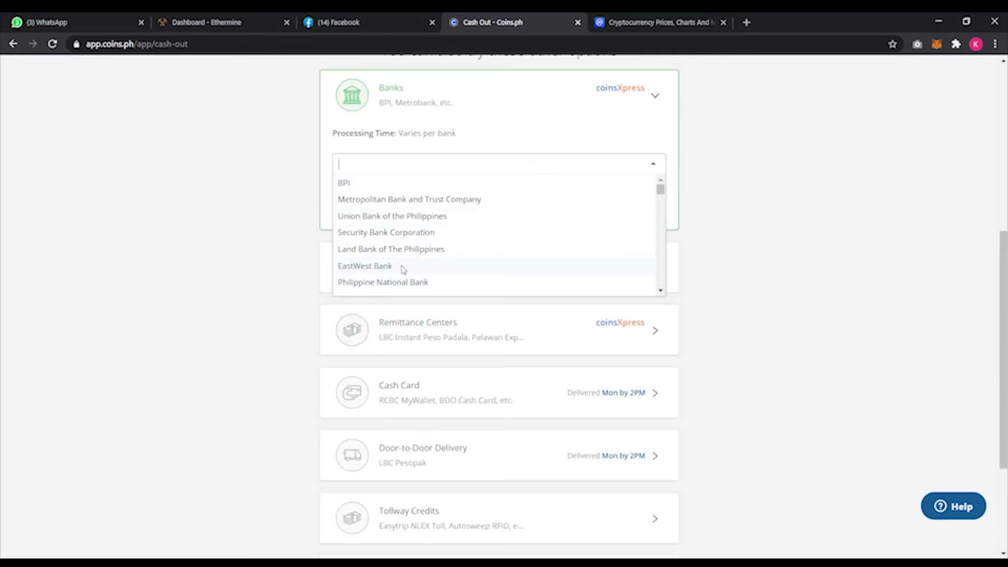
{"action": "left_click", "coordinate": [724, 190]}
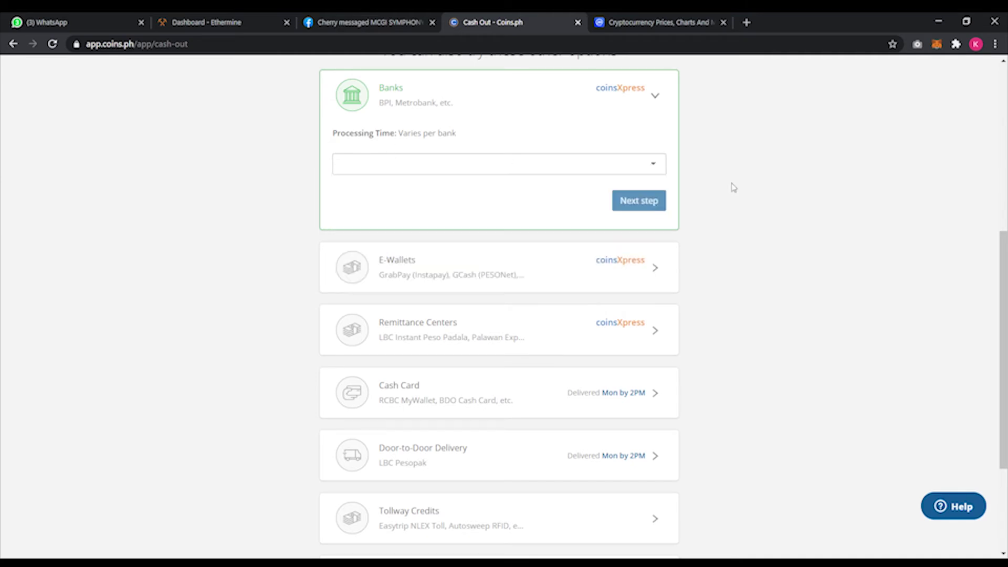
{"action": "left_click", "coordinate": [542, 351]}
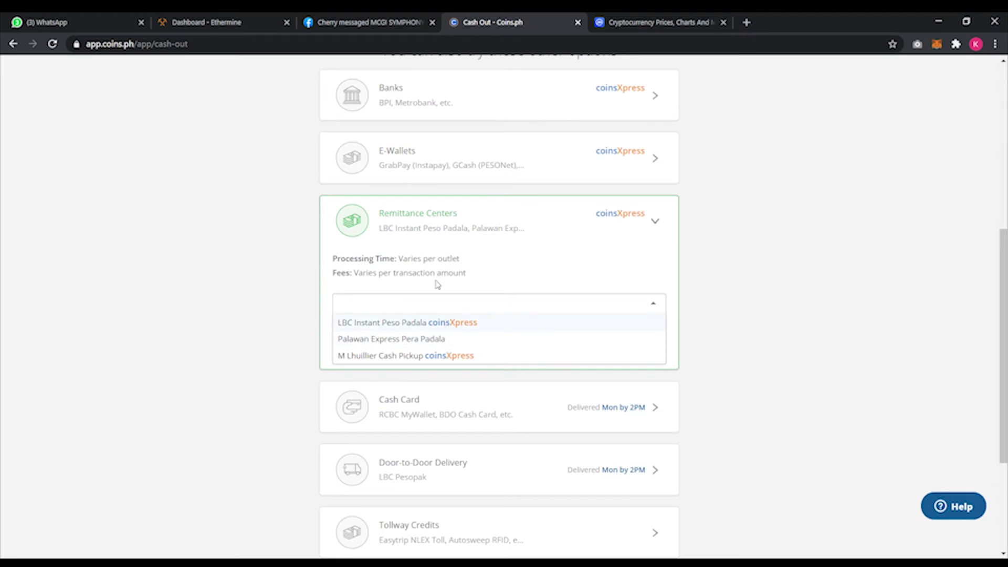
{"action": "scroll", "coordinate": [787, 333], "scroll_direction": "down", "scroll_amount": 4}
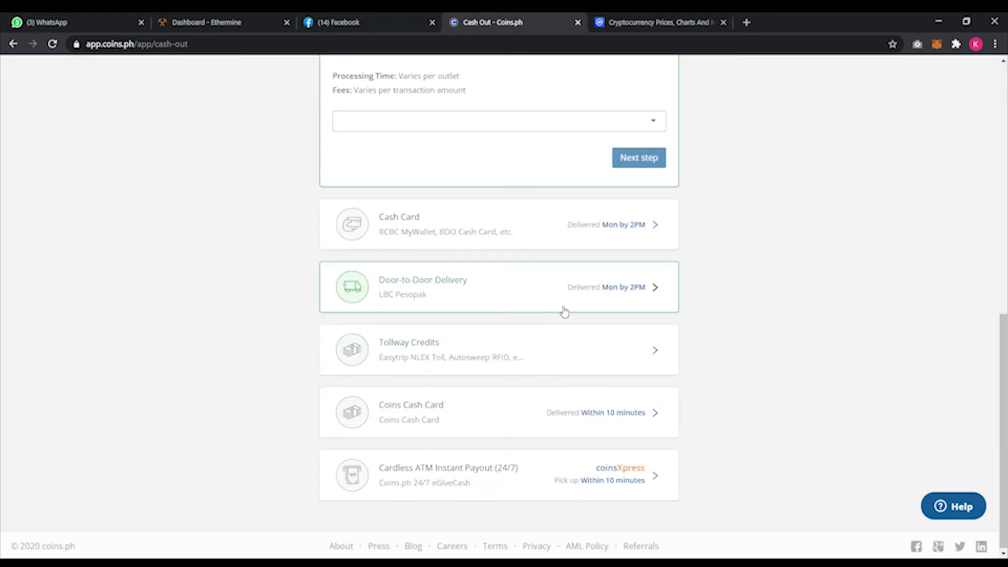
{"action": "scroll", "coordinate": [565, 333], "scroll_direction": "up", "scroll_amount": 6}
{"action": "scroll", "coordinate": [441, 240], "scroll_direction": "up", "scroll_amount": 4}
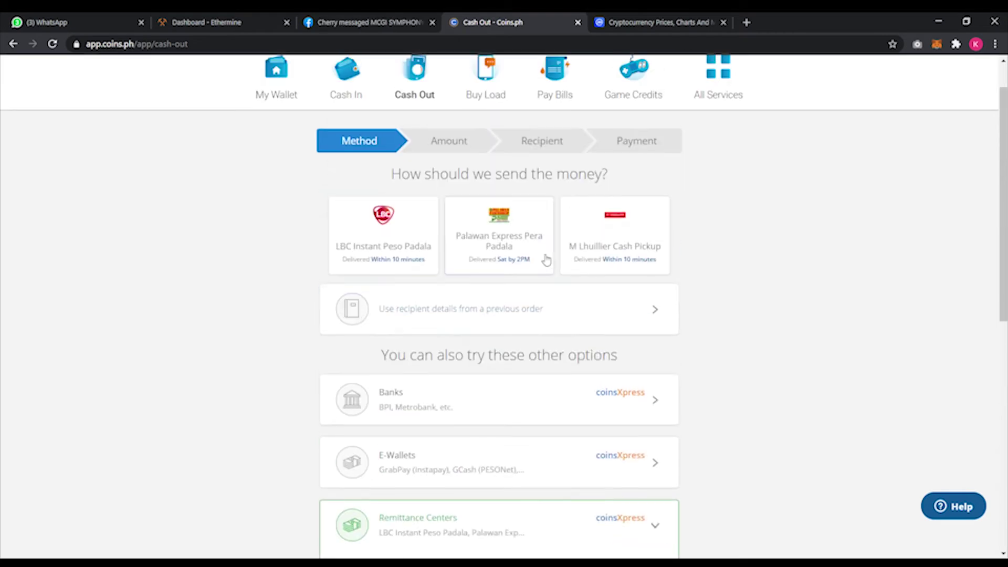
- Reuse the saved BDO (PESONet) recipient profile and advance to the Amount step
{"action": "left_click", "coordinate": [516, 307]}
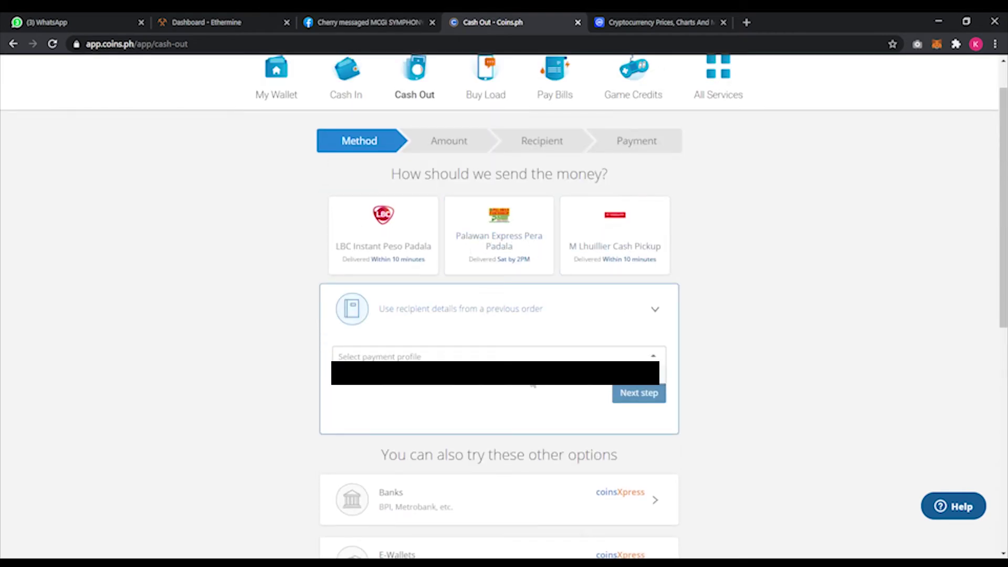
{"action": "left_click", "coordinate": [532, 383]}
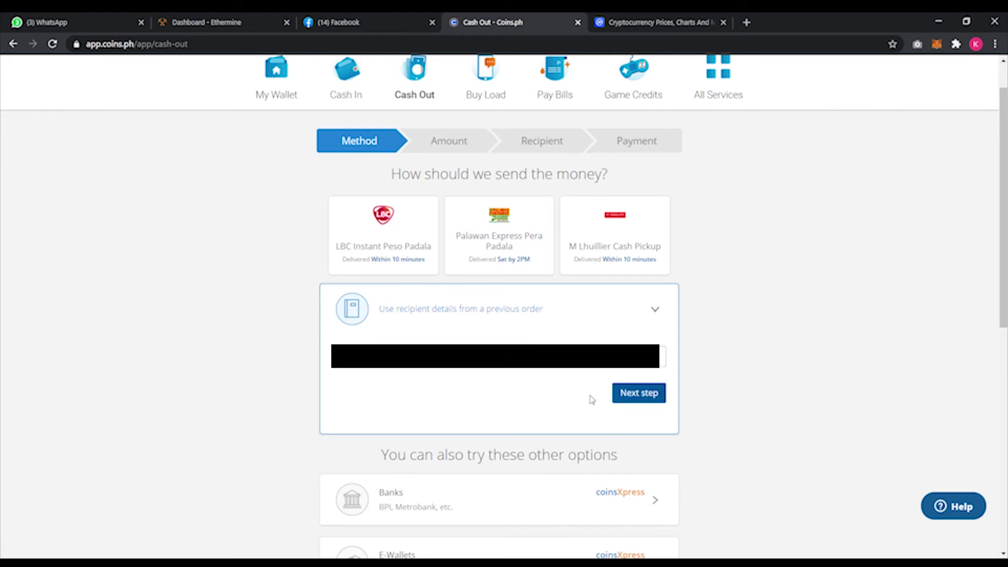
{"action": "left_click", "coordinate": [635, 395]}
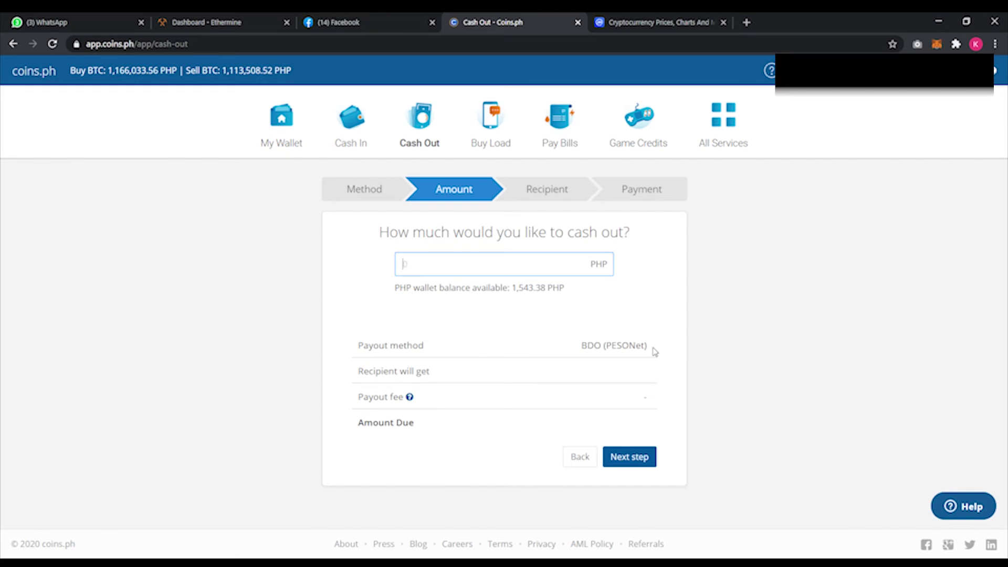
- Enter 1,500 PHP as the cash-out amount and proceed to Recipient details
{"action": "type", "text": "1500"}
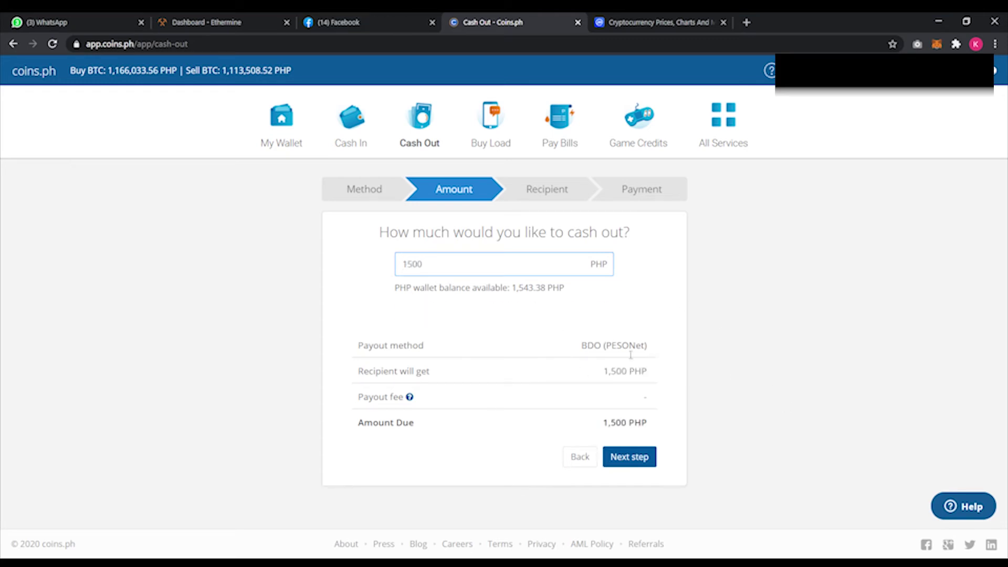
{"action": "left_click", "coordinate": [618, 457]}
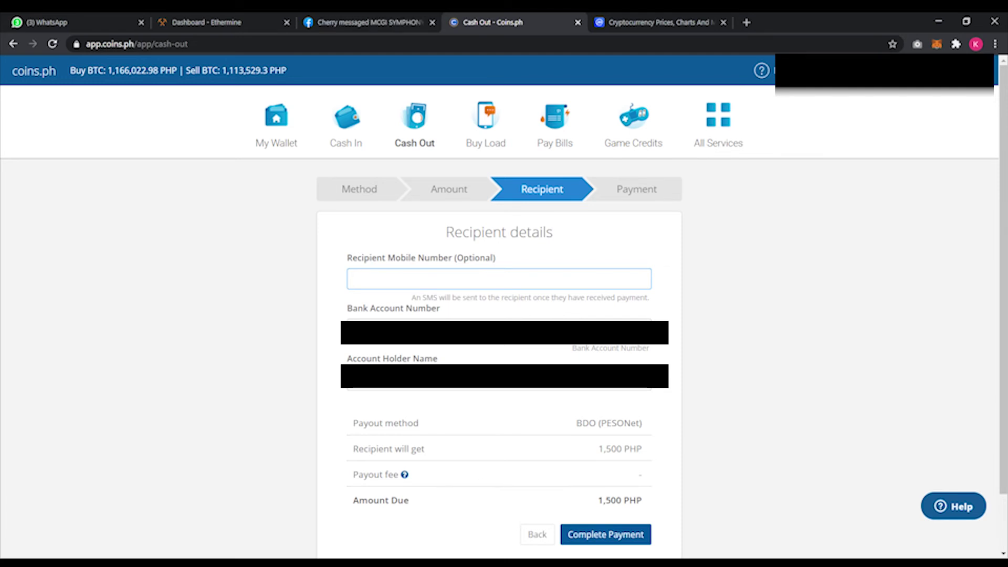
- Pay the 1,500 PHP order from the peso wallet and confirm it with the SMS verification code
{"action": "left_click", "coordinate": [615, 539]}
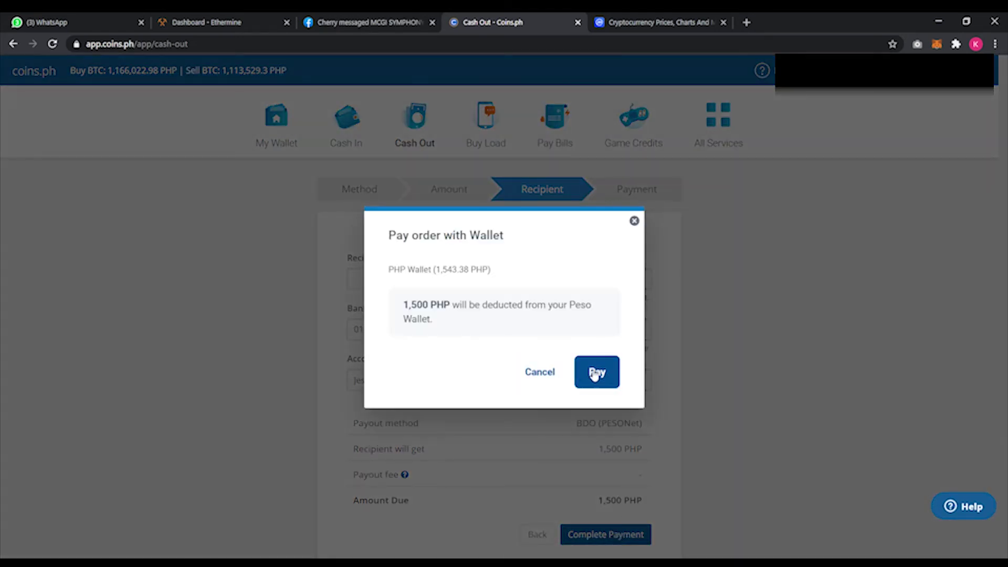
{"action": "left_click", "coordinate": [596, 372]}
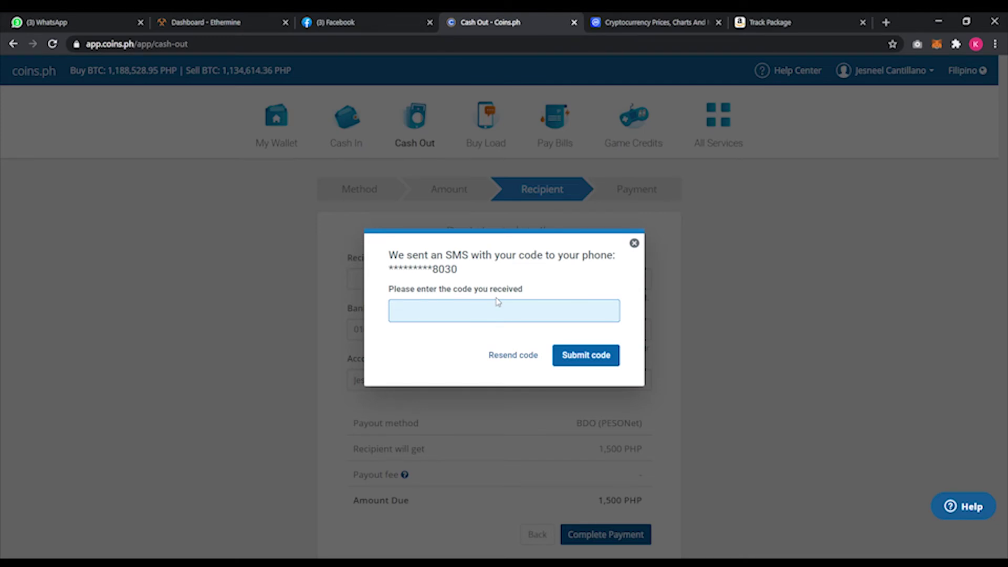
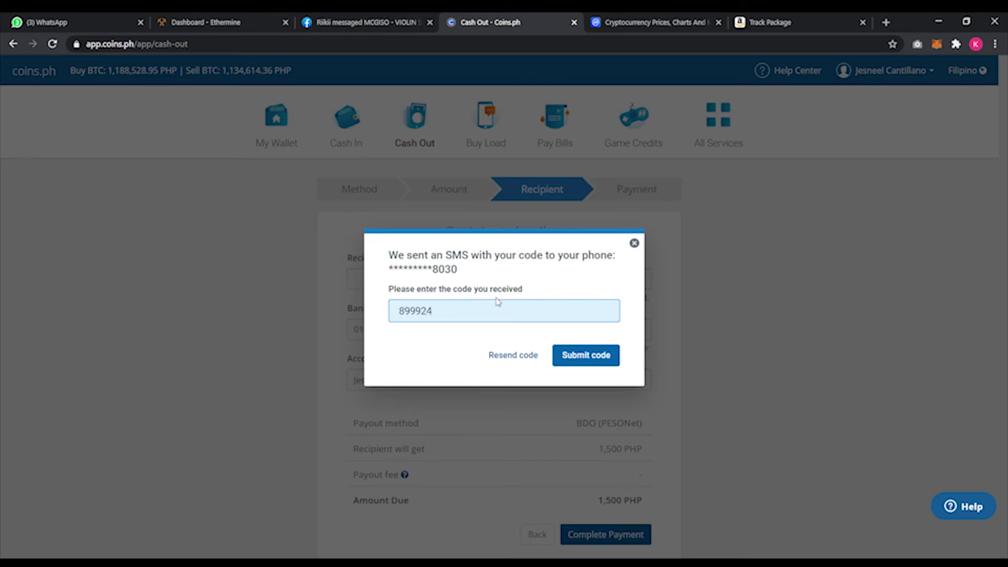
{"action": "left_click", "coordinate": [603, 357]}
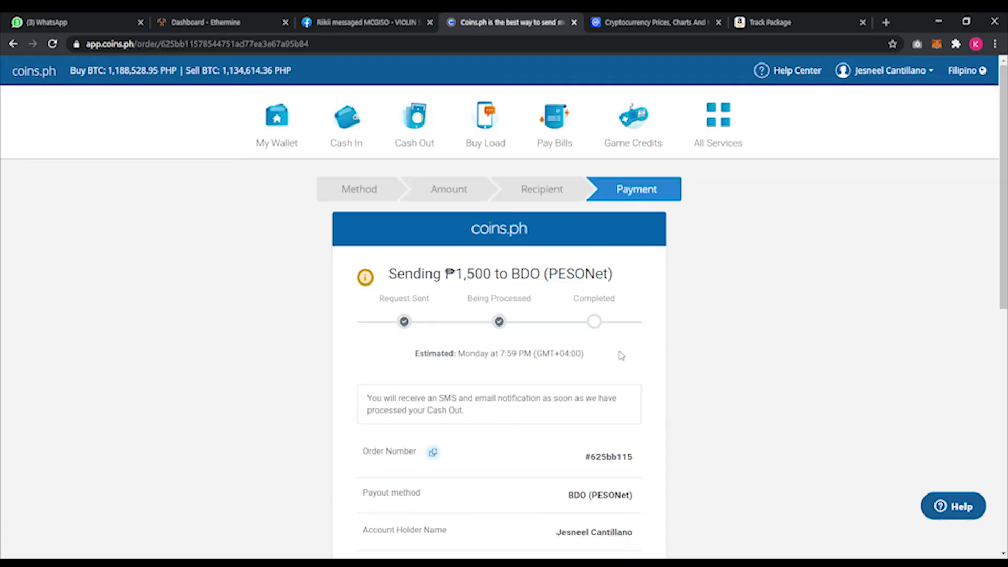
- Review the cash-out order summary, then return to the wallet, now holding 43.38 PHP
{"action": "scroll", "coordinate": [477, 320], "scroll_direction": "down", "scroll_amount": 4}
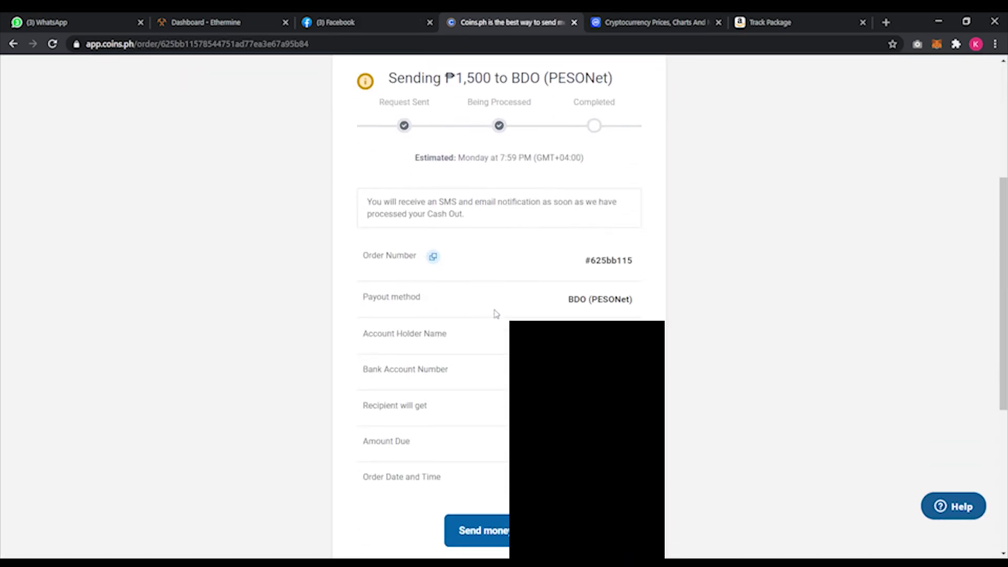
{"action": "scroll", "coordinate": [544, 304], "scroll_direction": "up", "scroll_amount": 5}
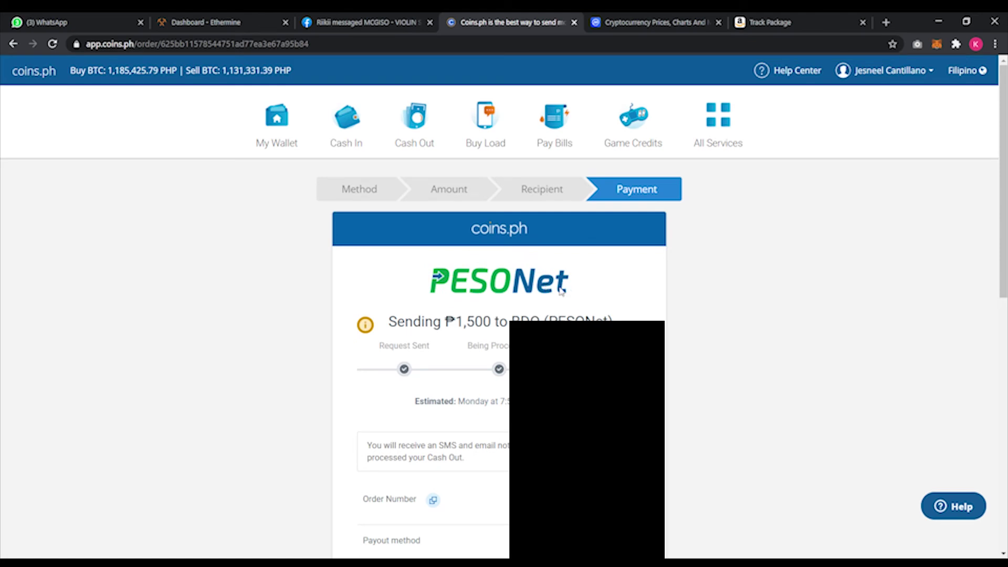
{"action": "scroll", "coordinate": [484, 326], "scroll_direction": "down", "scroll_amount": 5}
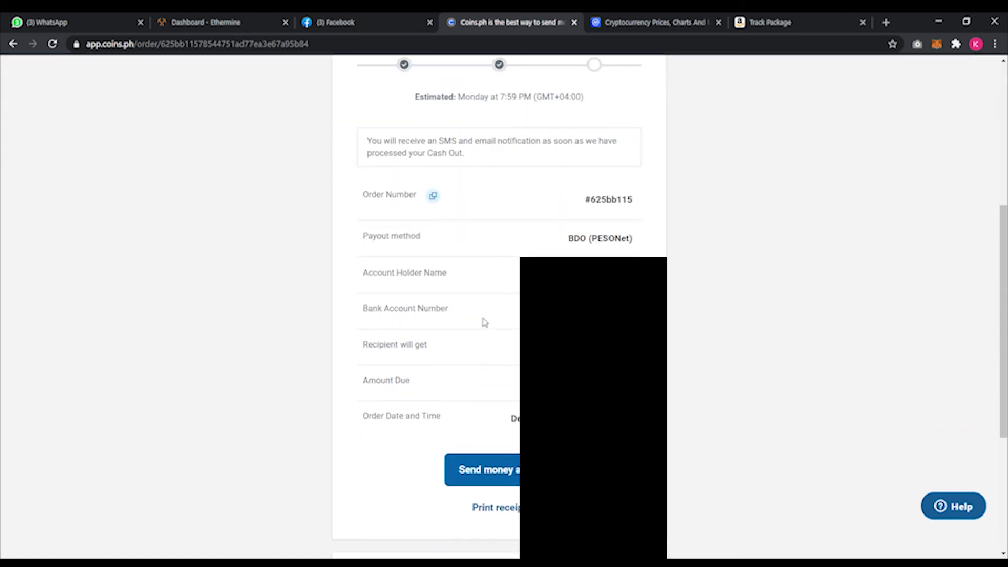
{"action": "scroll", "coordinate": [483, 322], "scroll_direction": "up", "scroll_amount": 2}
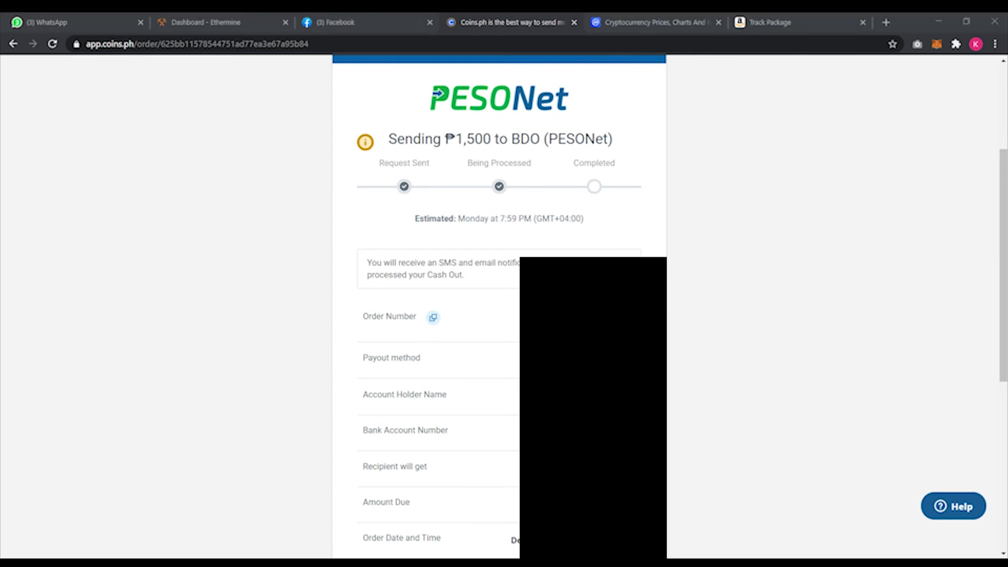
{"action": "scroll", "coordinate": [592, 140], "scroll_direction": "down", "scroll_amount": 1}
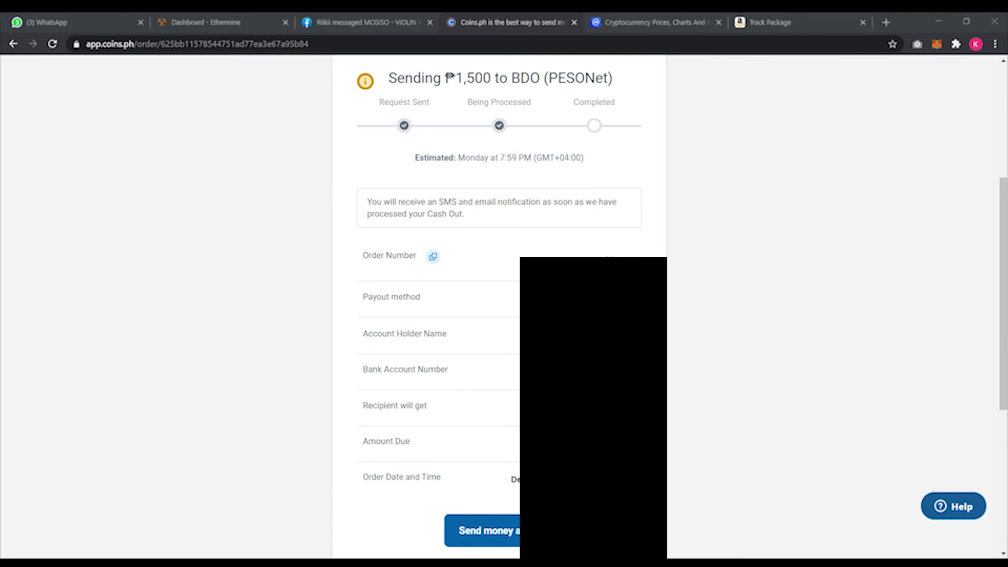
{"action": "scroll", "coordinate": [499, 457], "scroll_direction": "up", "scroll_amount": 4}
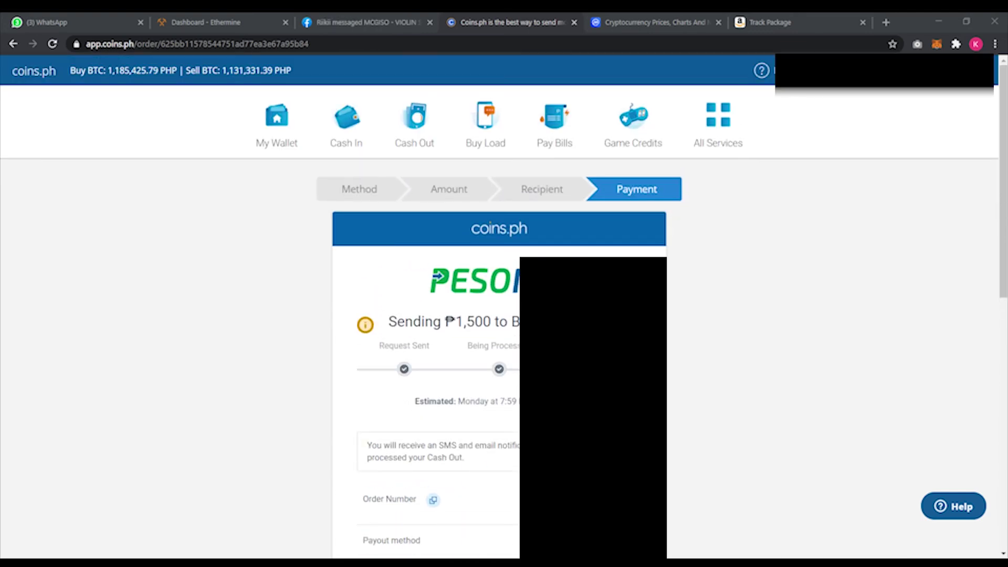
{"action": "left_click", "coordinate": [283, 118]}
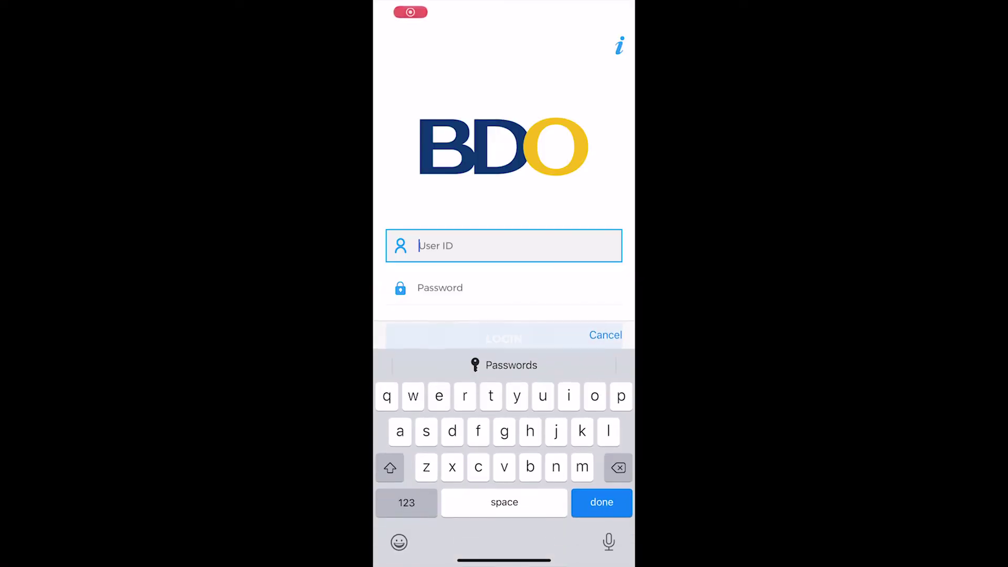
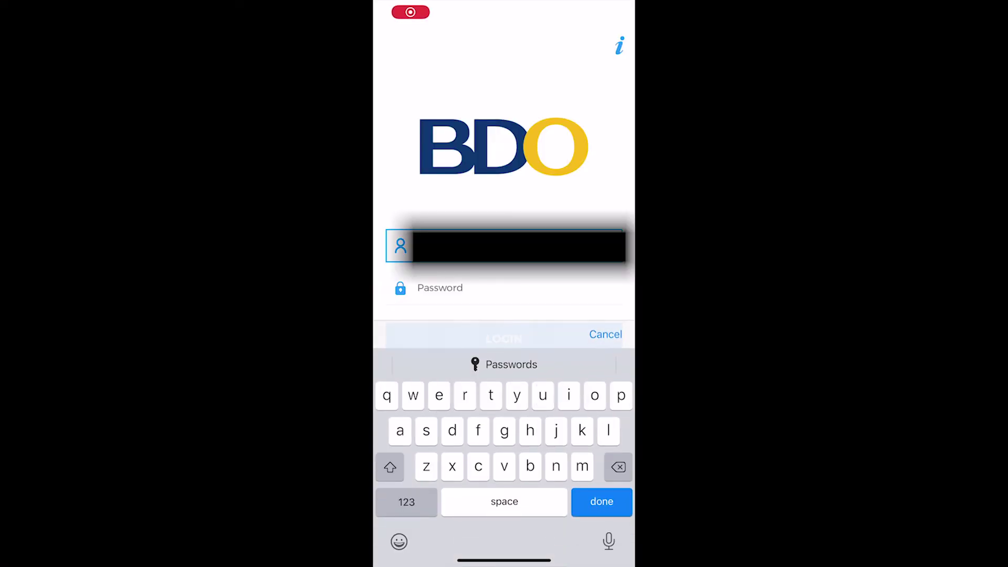
- Log in with the user ID and password, then open the savings account's 12/28/20 1,500.00 PHP remittance
{"action": "left_click", "coordinate": [440, 288]}
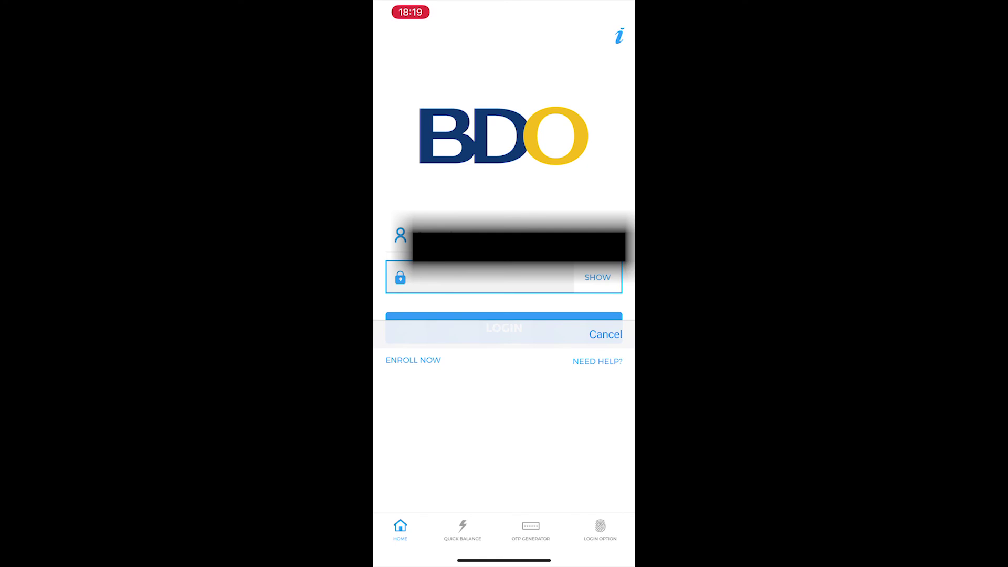
{"action": "left_click", "coordinate": [504, 328]}
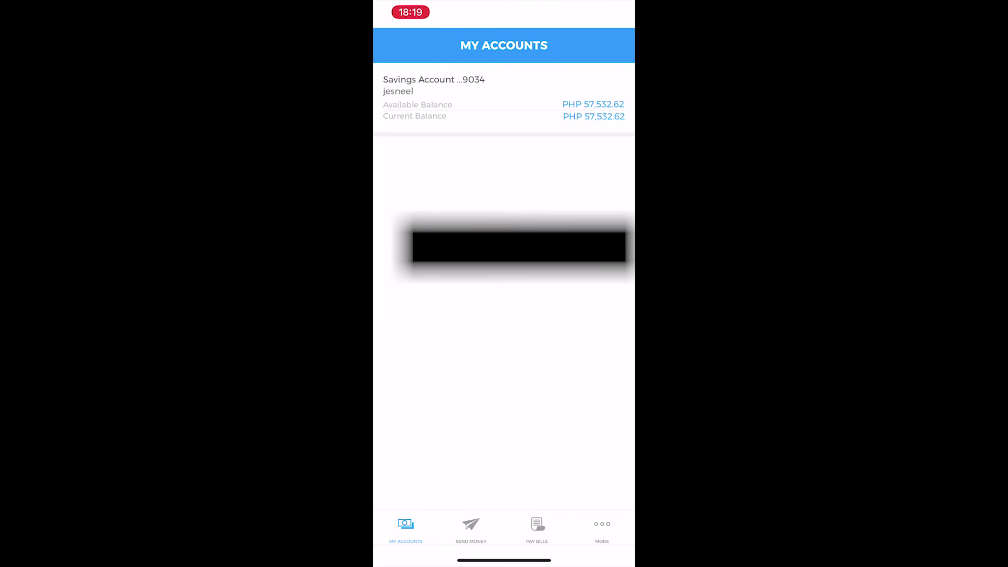
{"action": "left_click", "coordinate": [503, 97]}
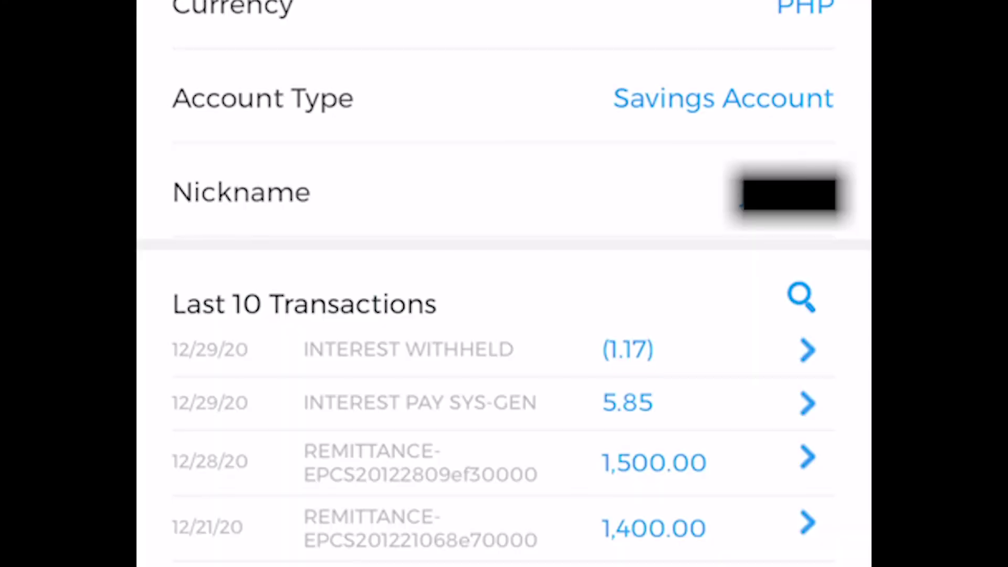
{"action": "left_click", "coordinate": [446, 462]}
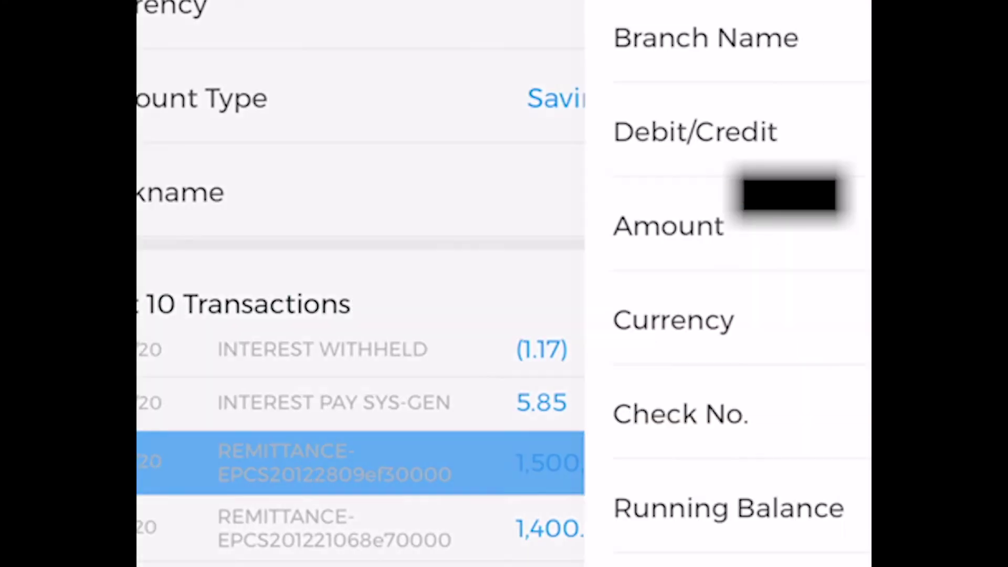